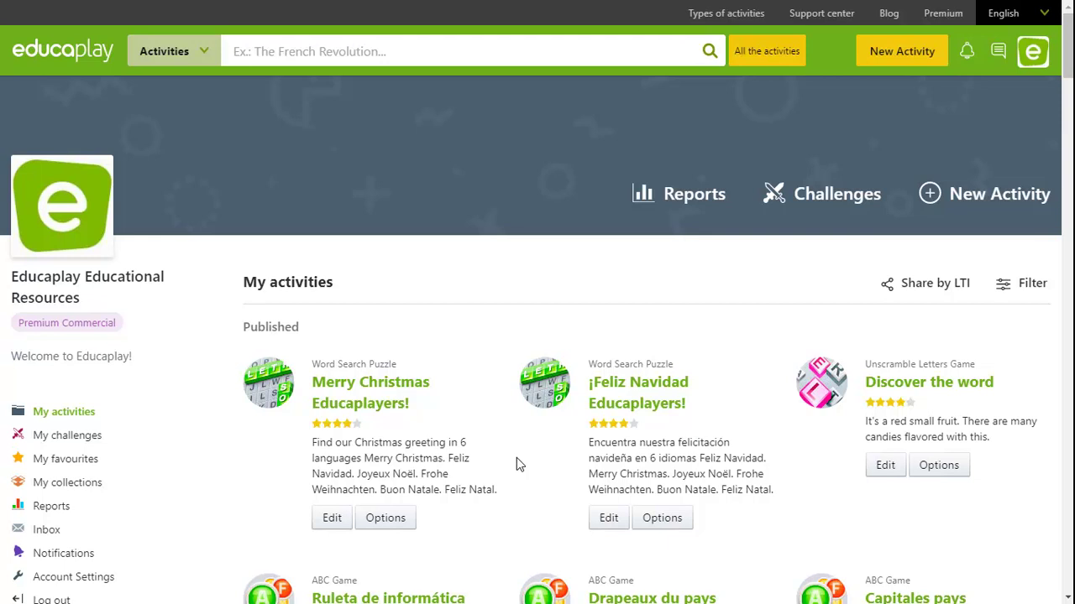
Open Educaplay's LTI sharing details, and in the Canvas course's external app configurations start adding an app.
click(913, 287)
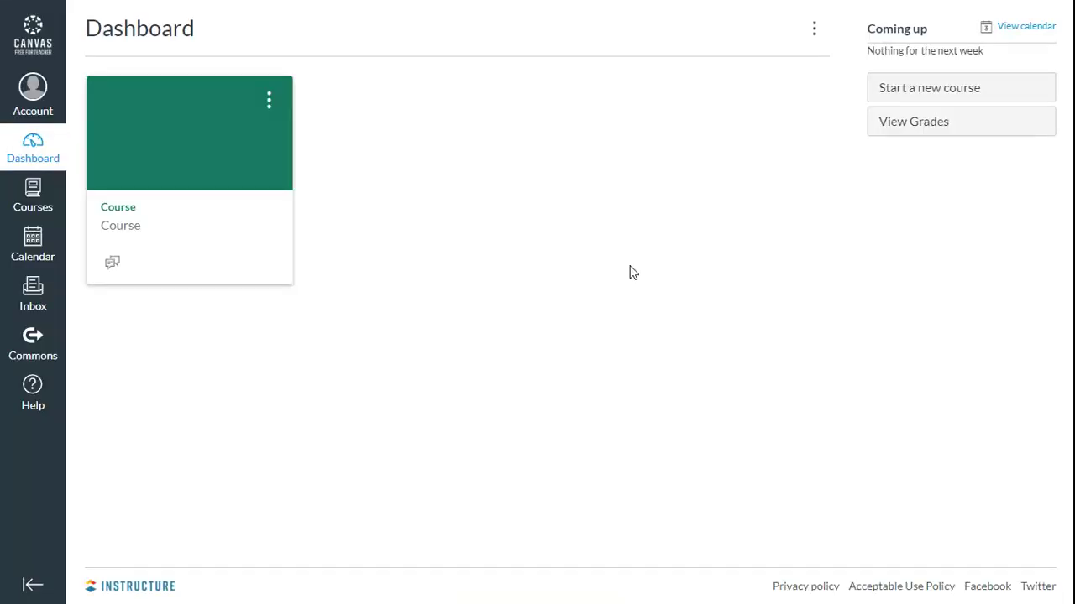
click(133, 214)
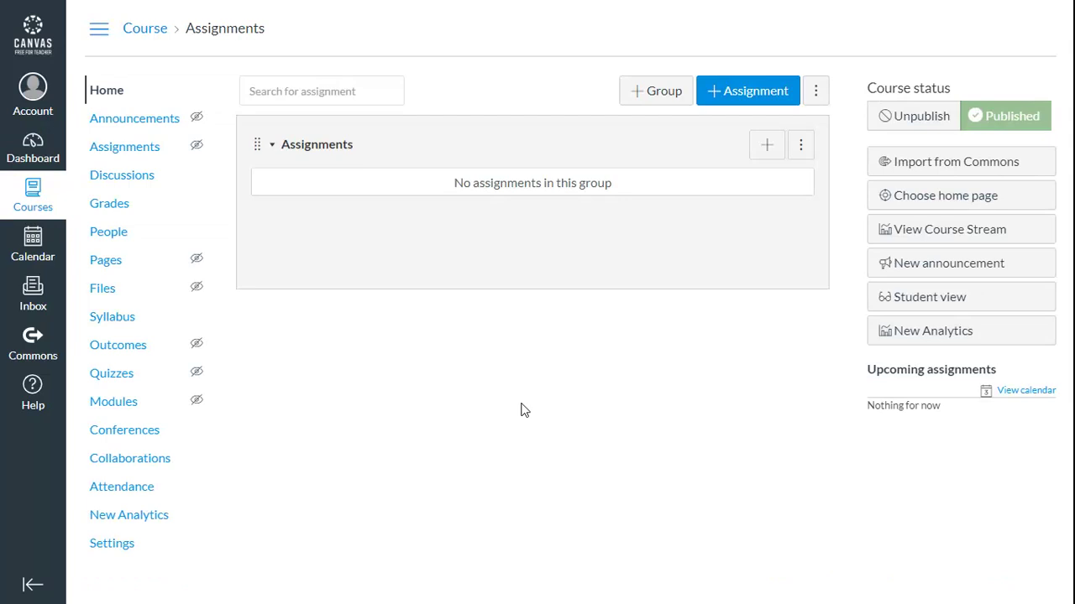
click(115, 552)
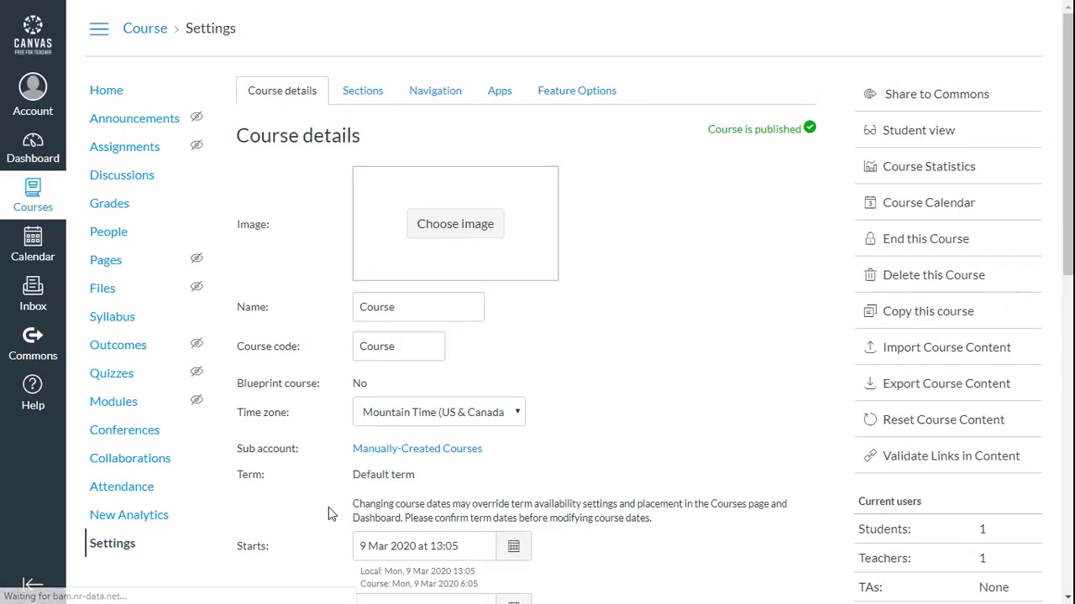
click(498, 91)
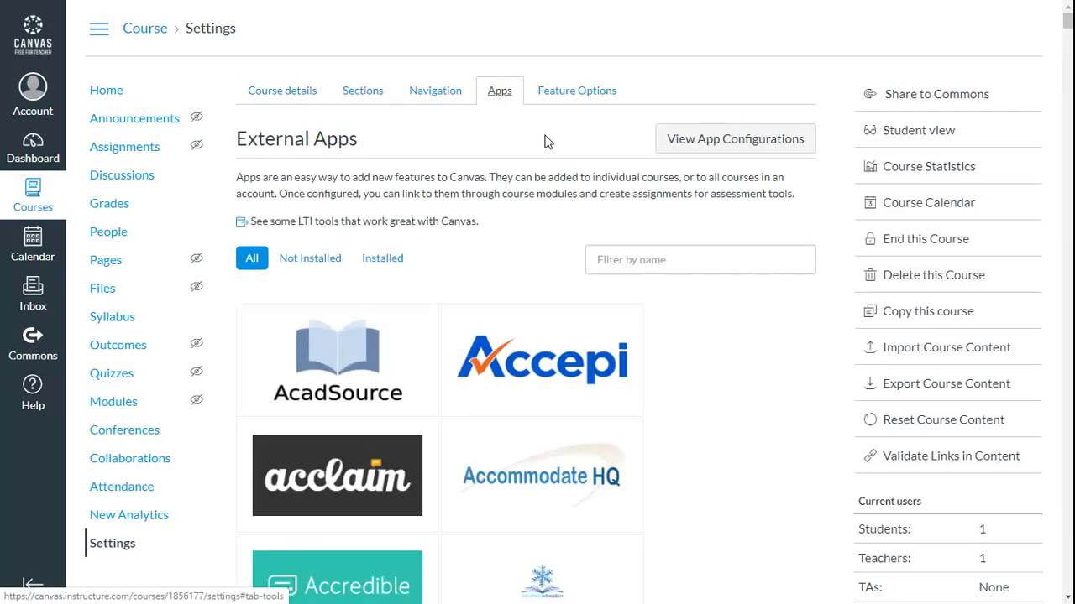
click(786, 142)
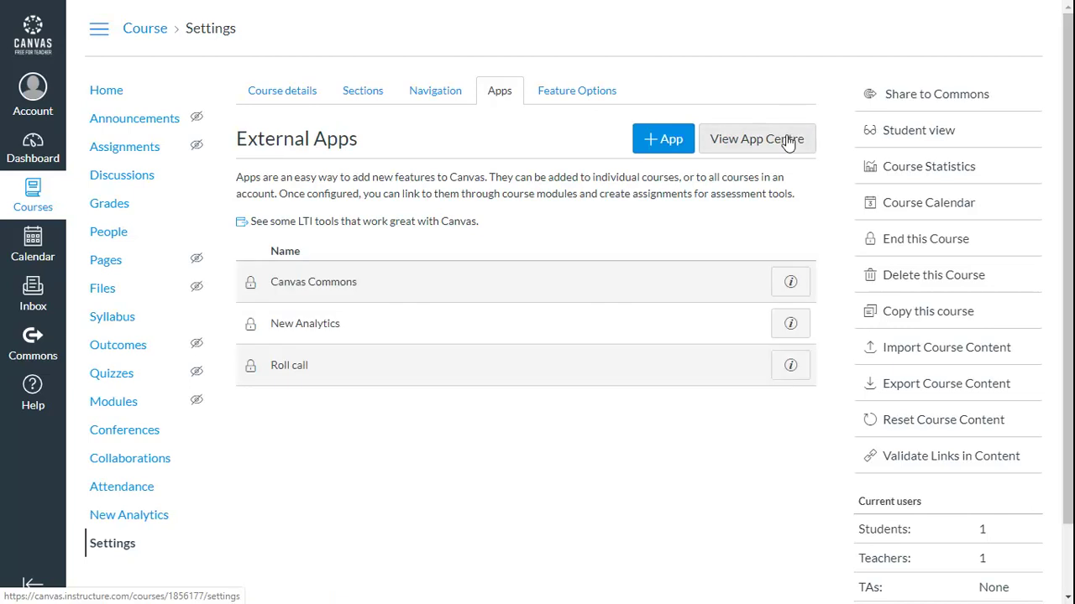
click(663, 149)
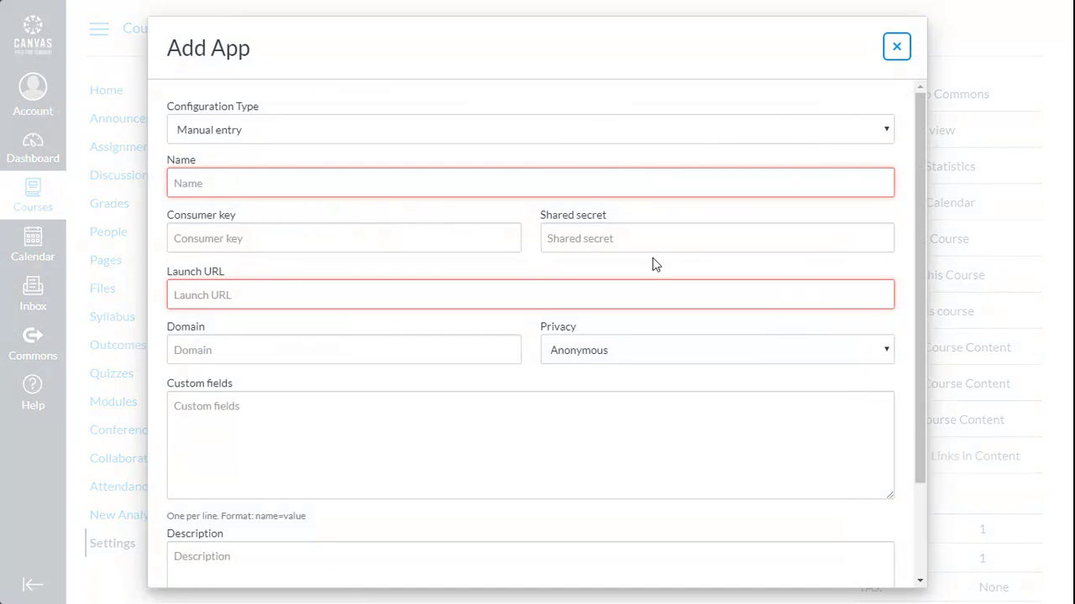
Name the new app Educaplay and fill in its consumer key copied from the Educaplay LTI page.
click(504, 182)
text(Educaplay)
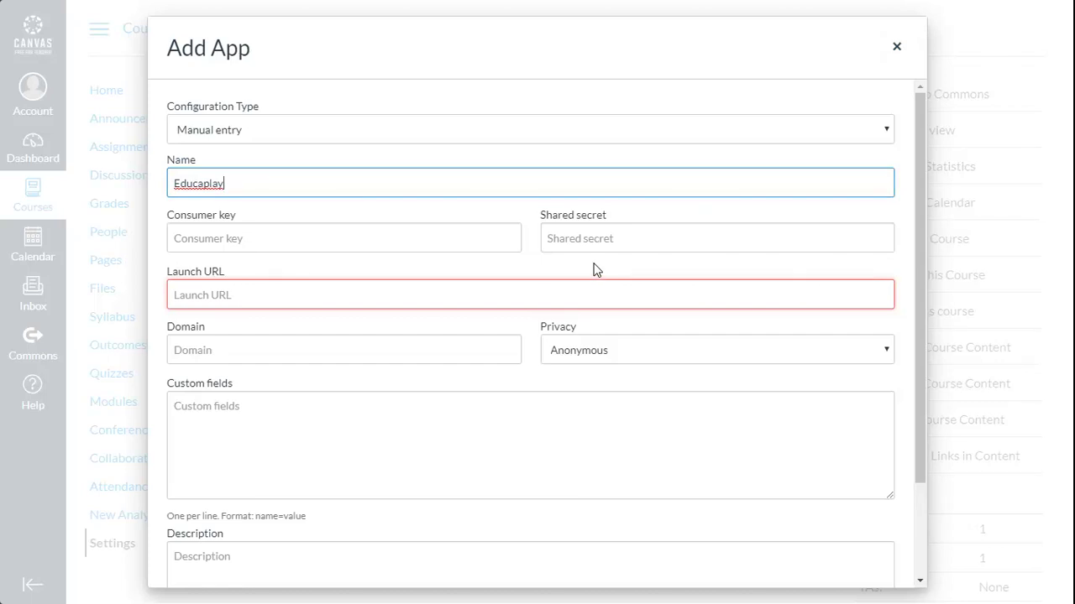
key(ctrl+Tab)
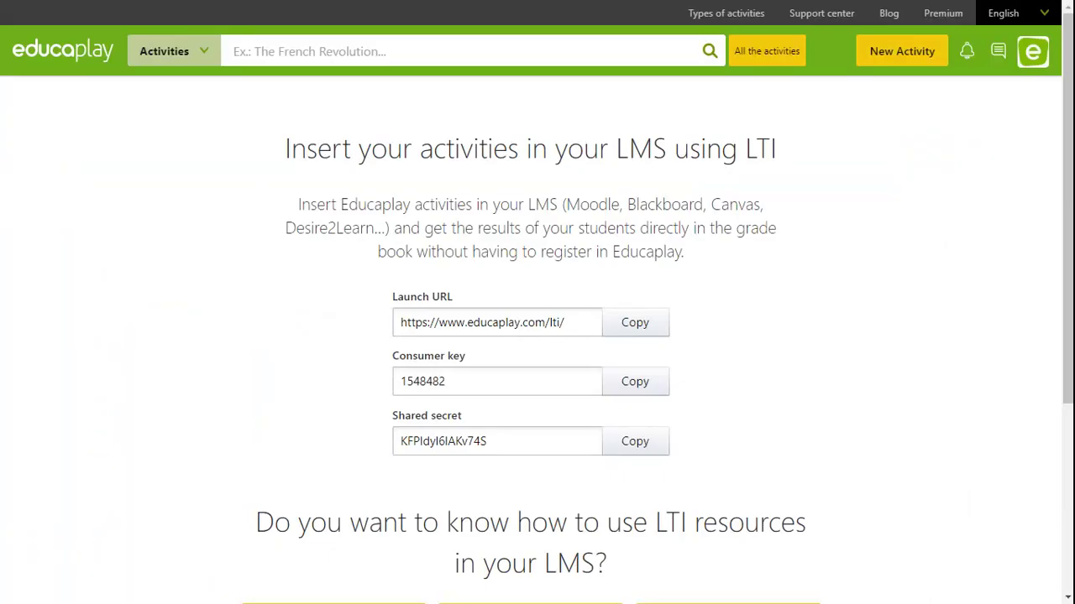
click(634, 391)
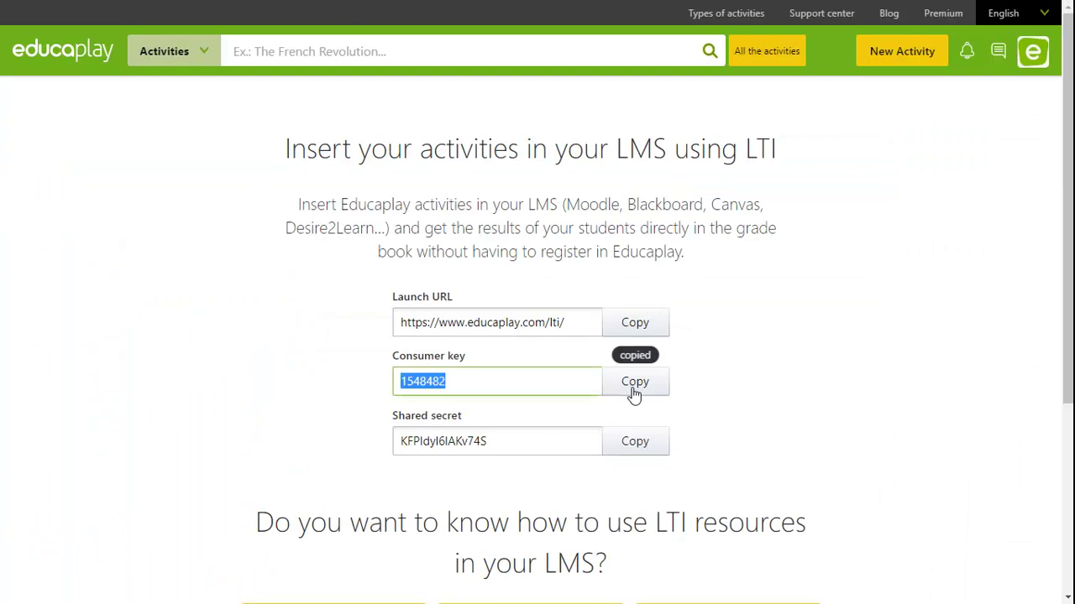
key(ctrl+Tab)
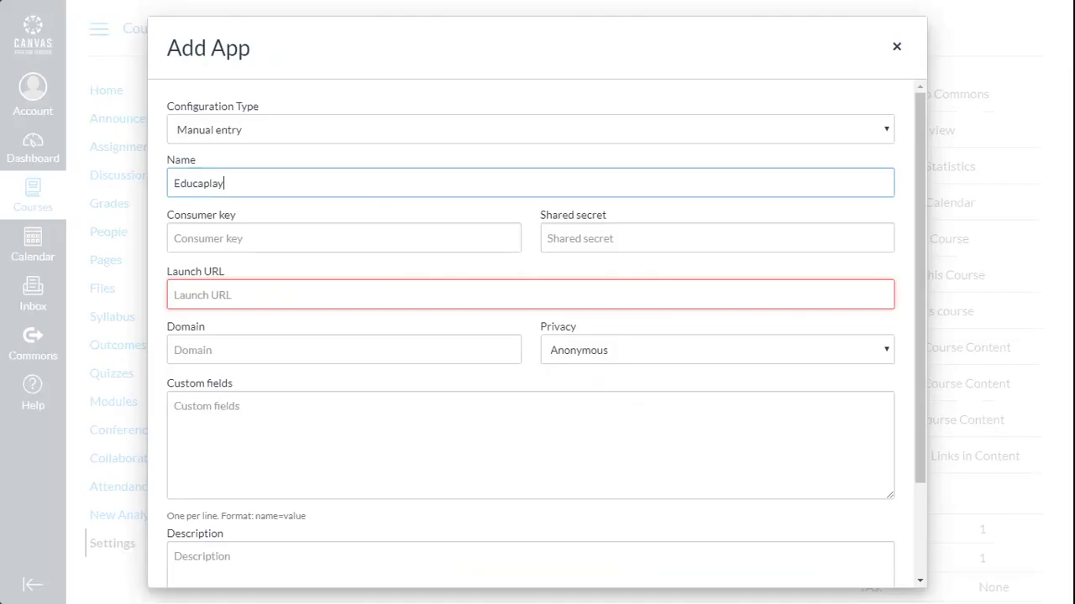
click(283, 238)
key(ctrl+v)
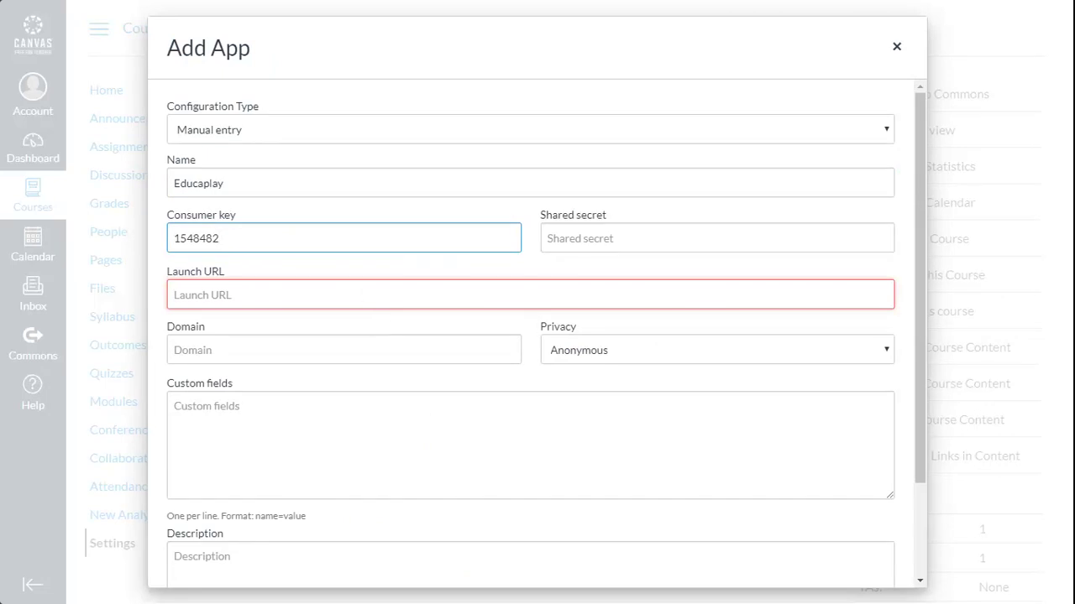
Copy the shared secret from the Educaplay LTI page into the new app's shared secret field.
key(ctrl+Tab)
click(652, 443)
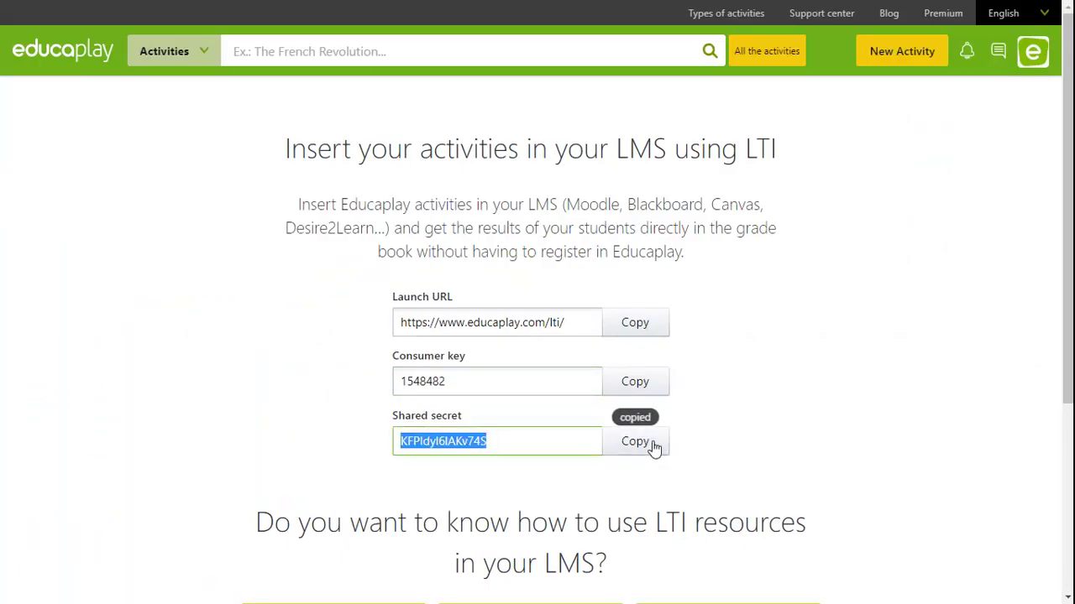
key(ctrl+Tab)
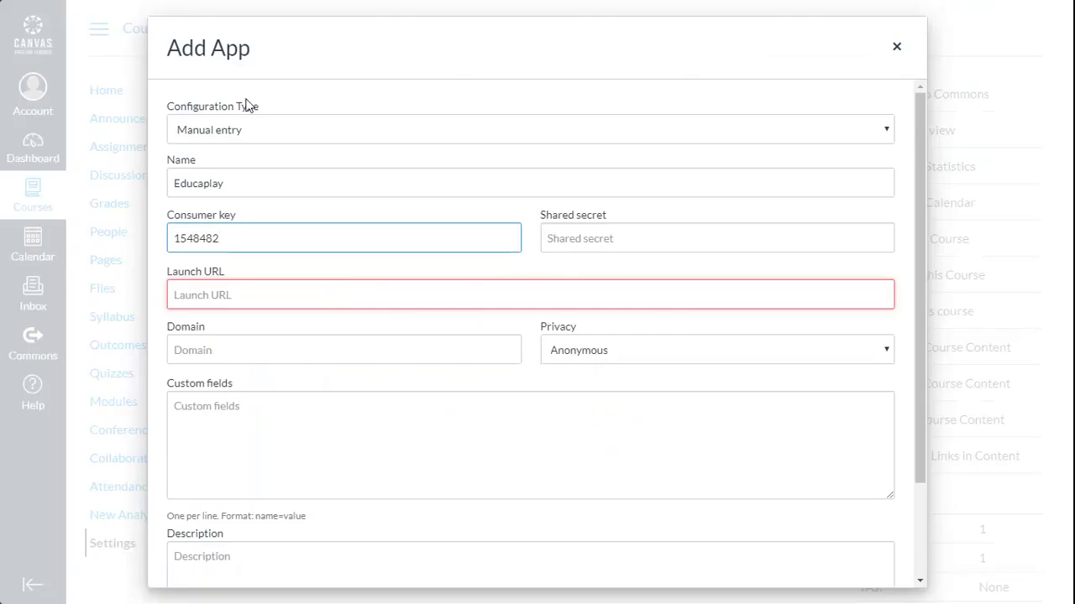
click(596, 242)
key(ctrl+v)
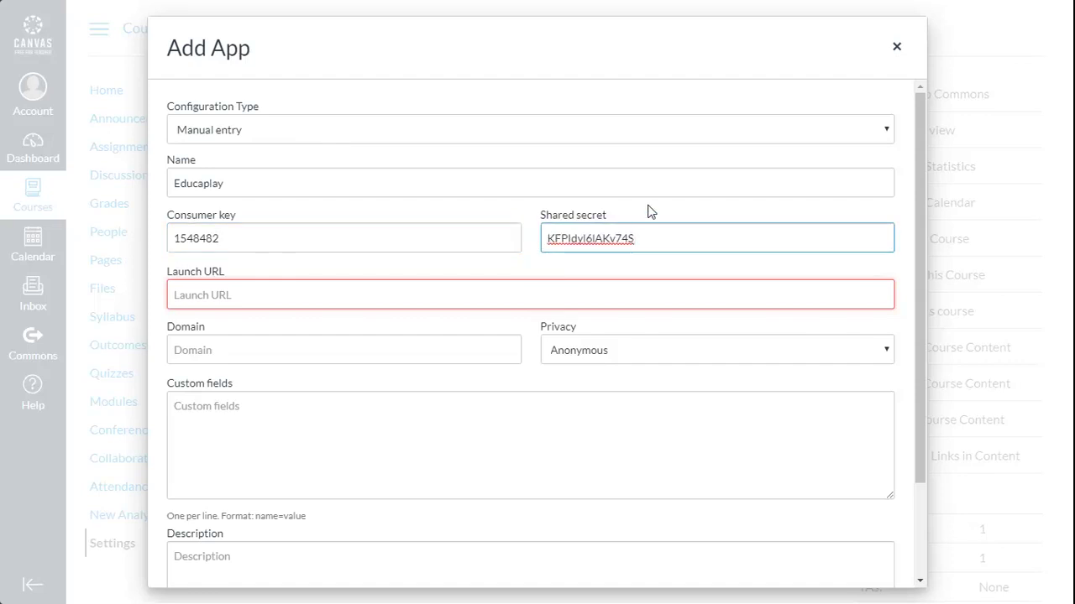
key(ctrl+Tab)
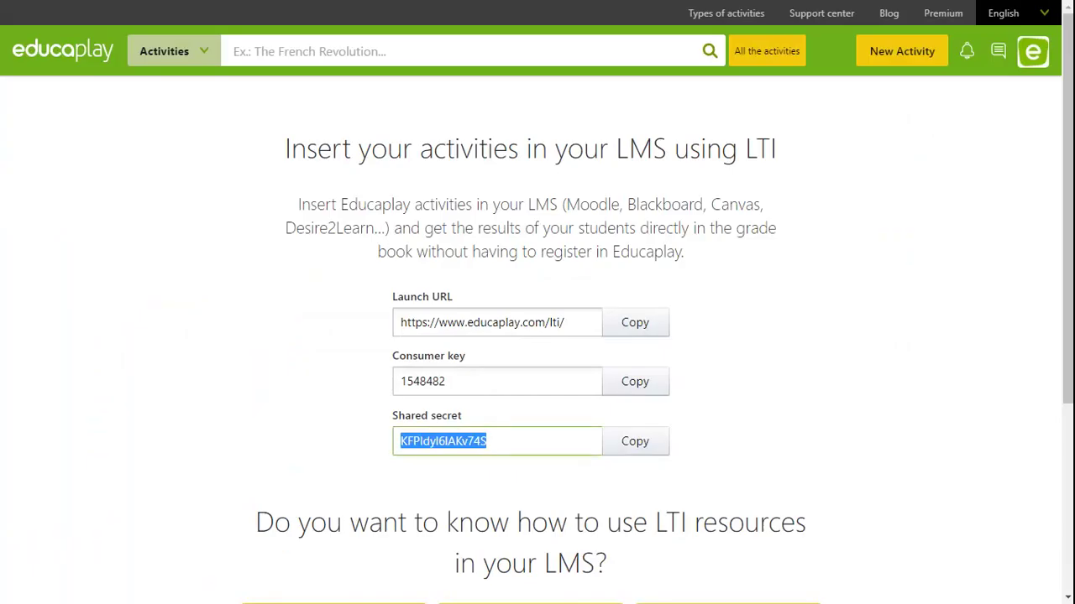
click(643, 324)
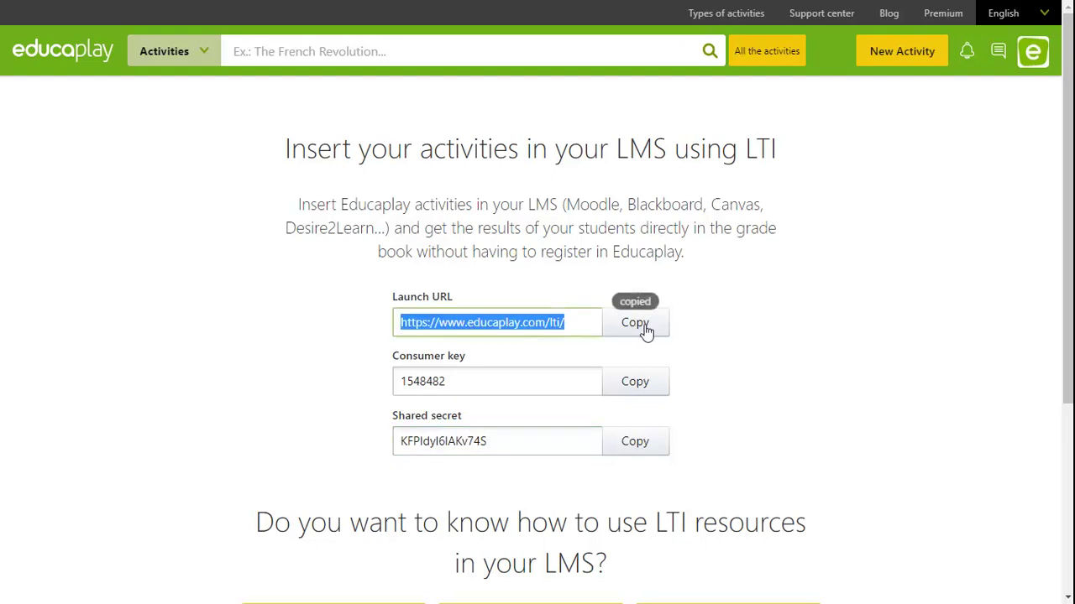
key(ctrl+Tab)
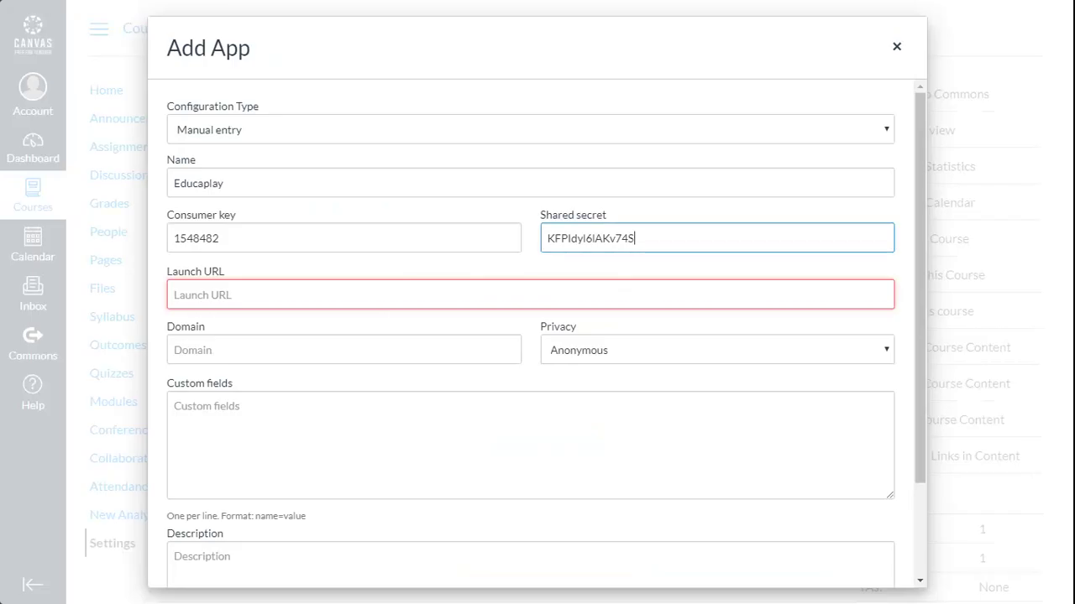
click(309, 288)
key(ctrl+v)
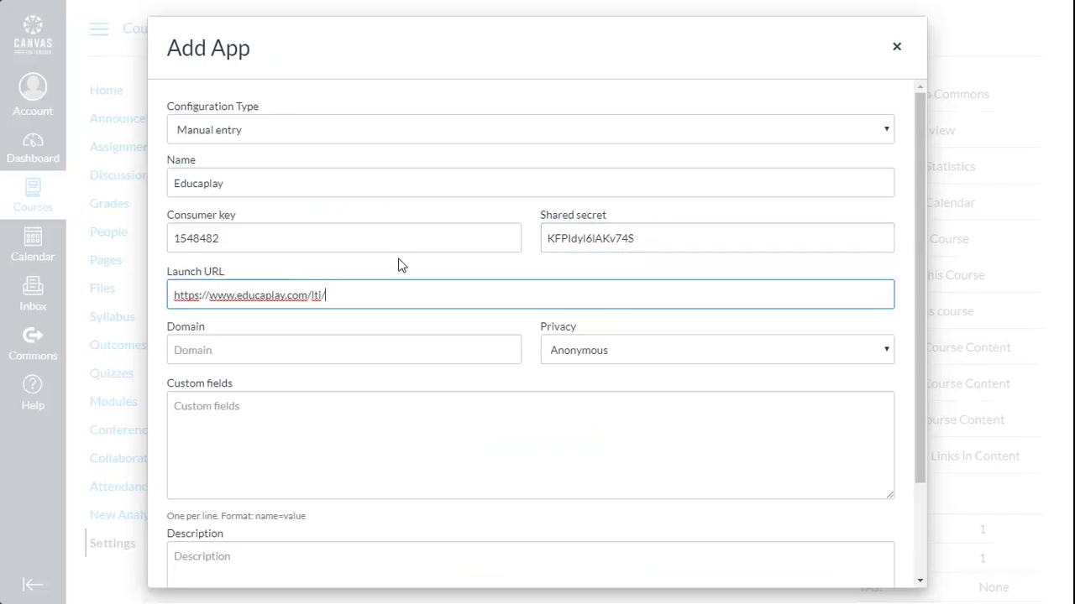
key(shift+Tab)
key(shift+Tab)
scroll(401, 265, down, 3)
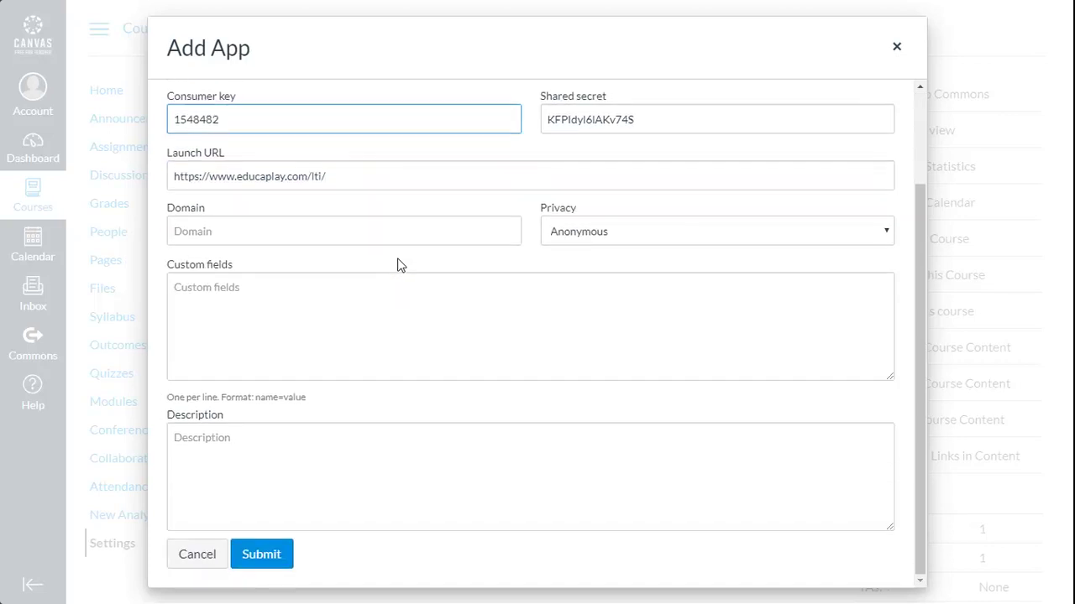
click(276, 565)
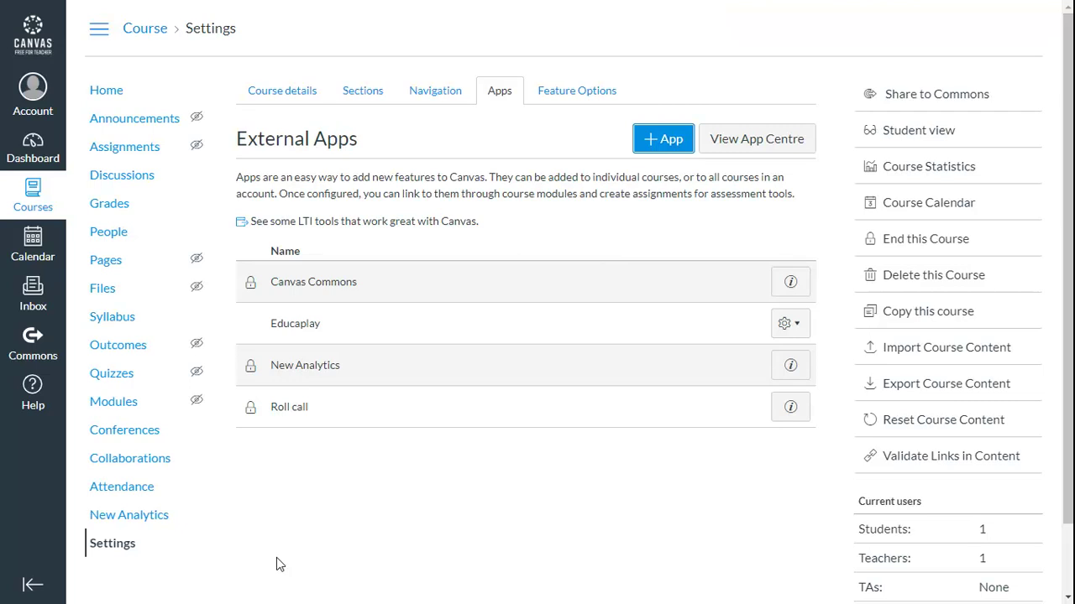
click(523, 492)
Create a new course assignment named "My activity" worth 100 points.
click(149, 148)
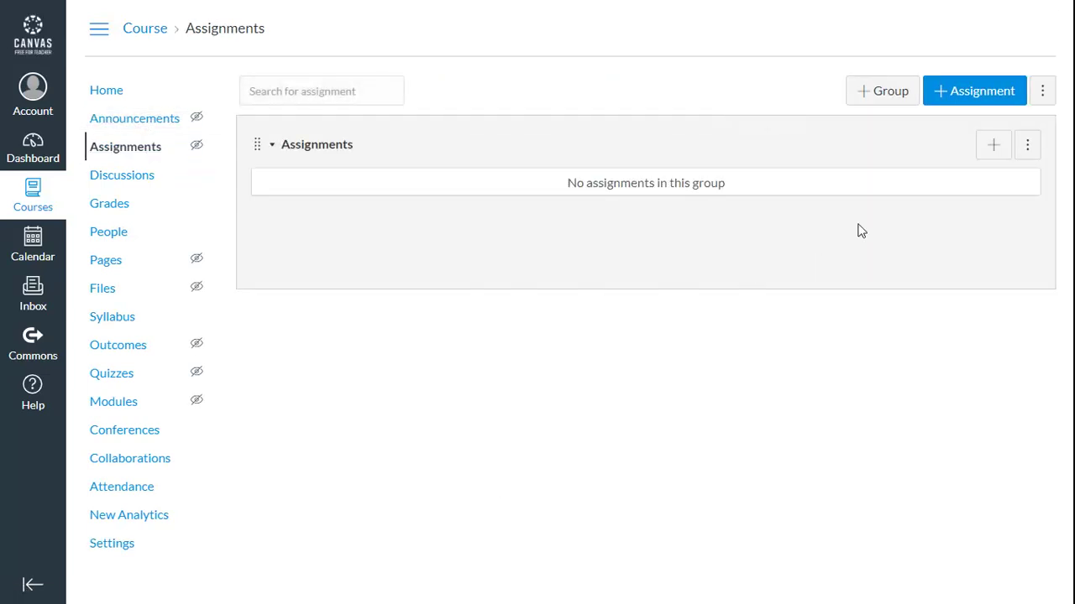
click(960, 98)
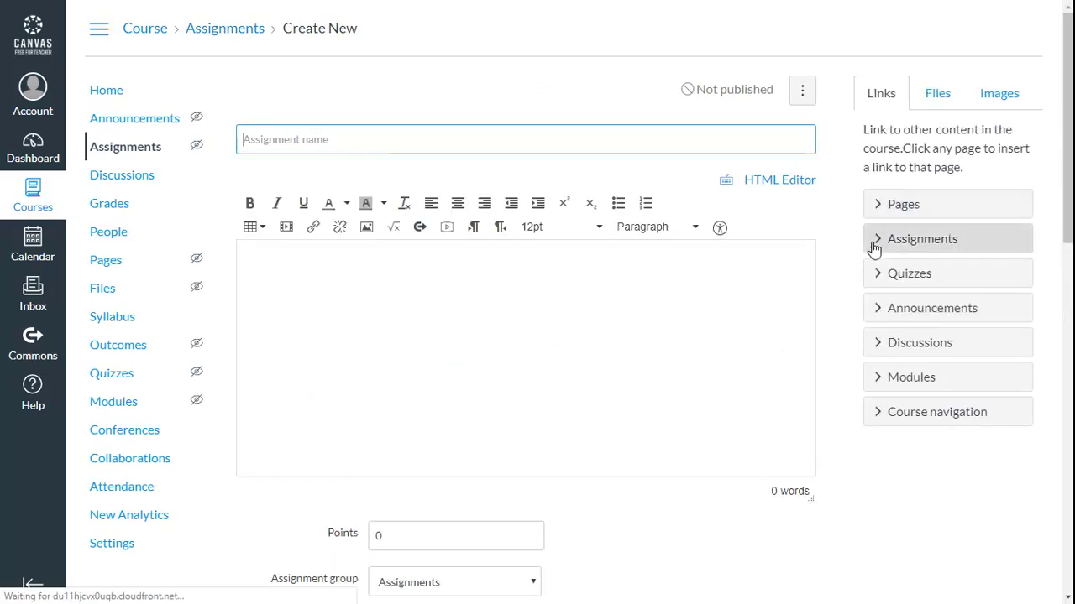
text(M)
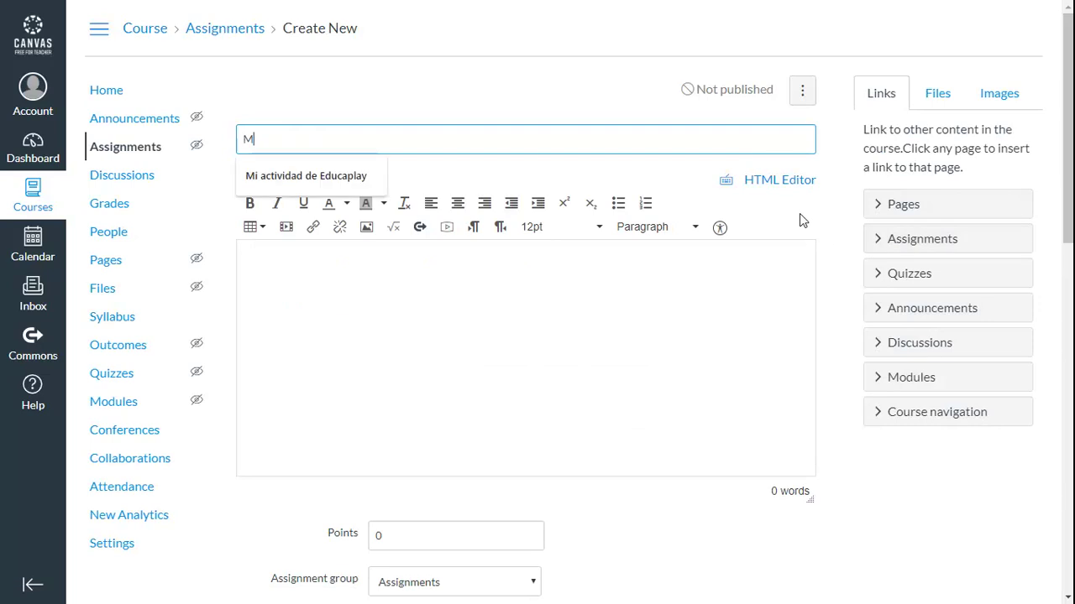
text(y activity)
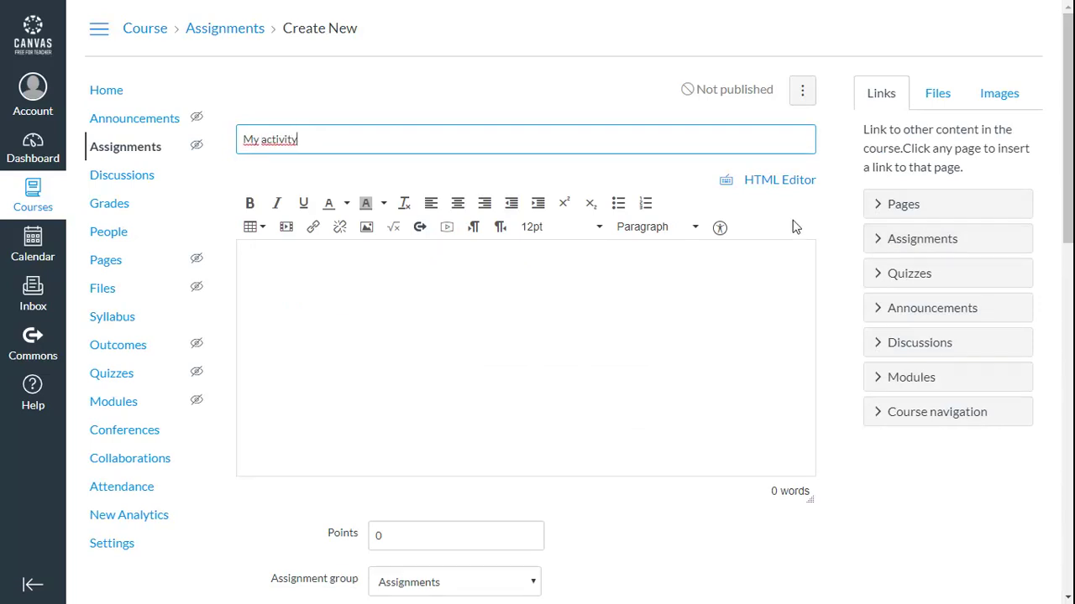
click(461, 534)
key(BackSpace)
text(100)
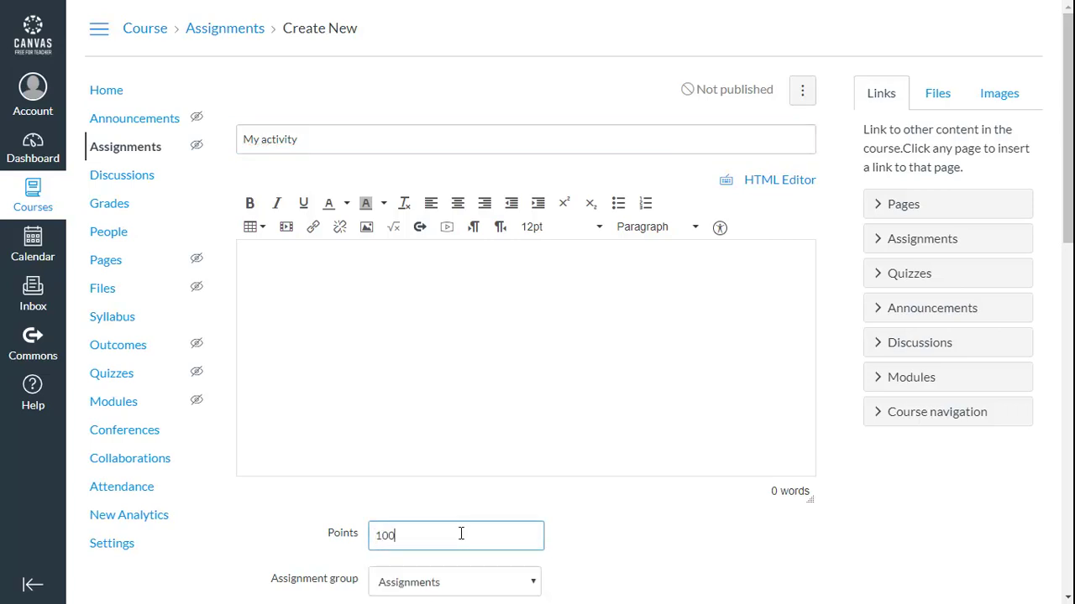
click(634, 539)
scroll(634, 539, down, 4)
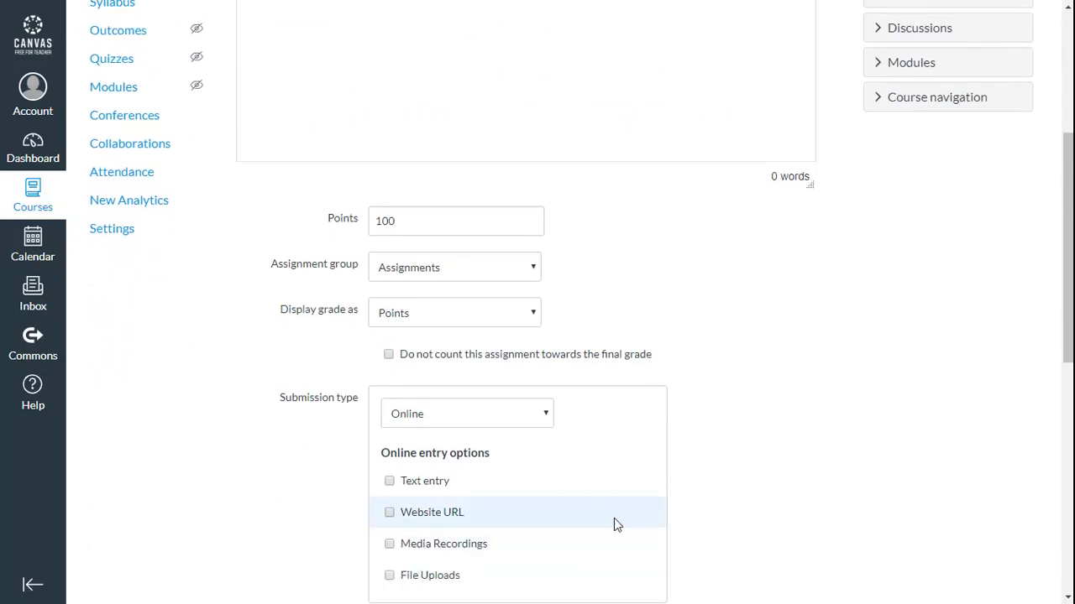
click(476, 420)
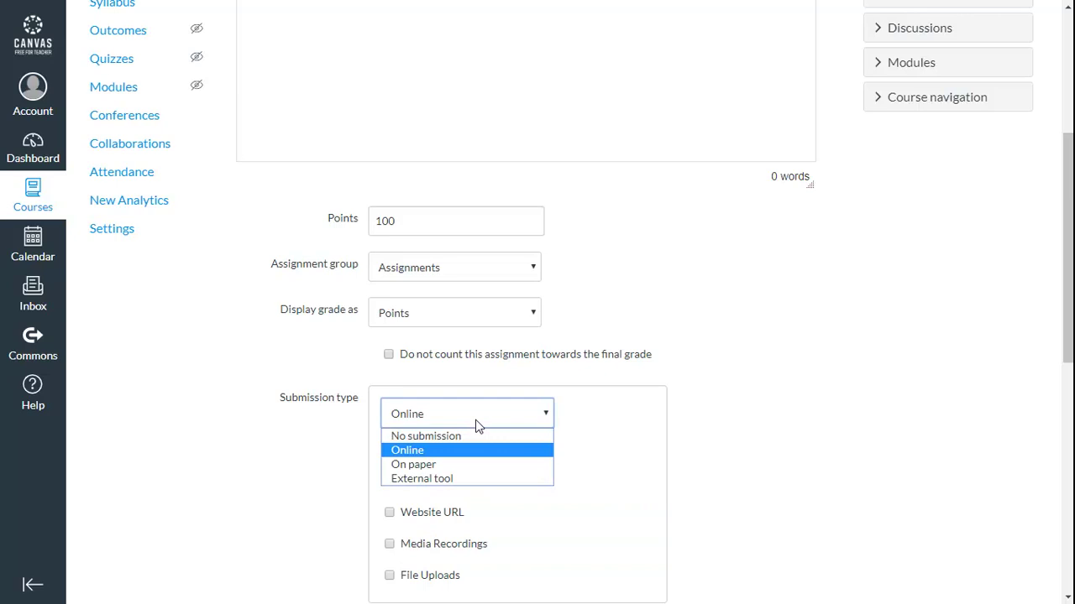
click(449, 475)
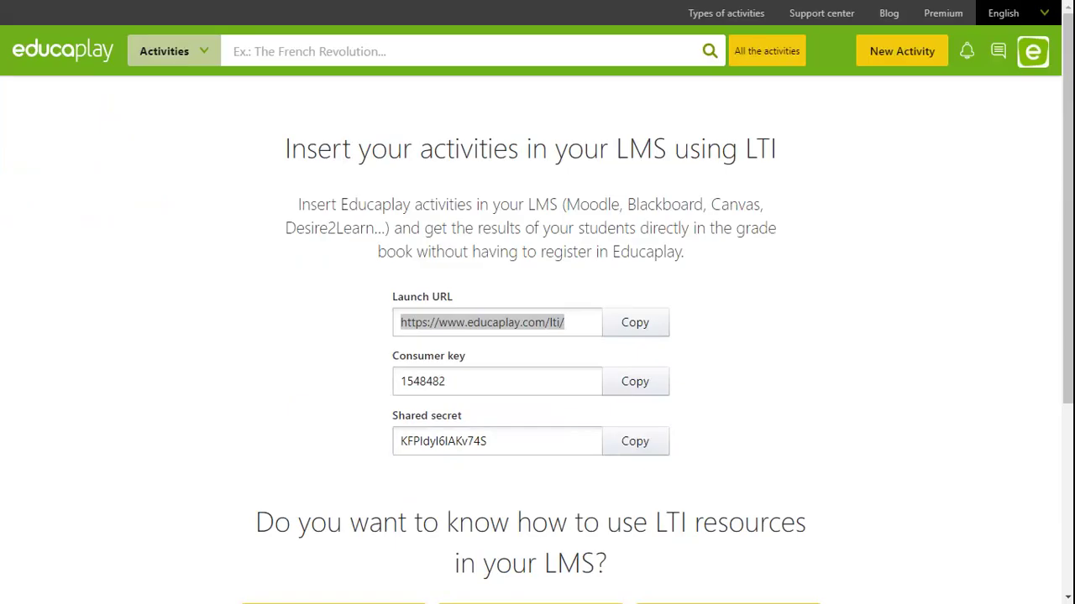
click(643, 327)
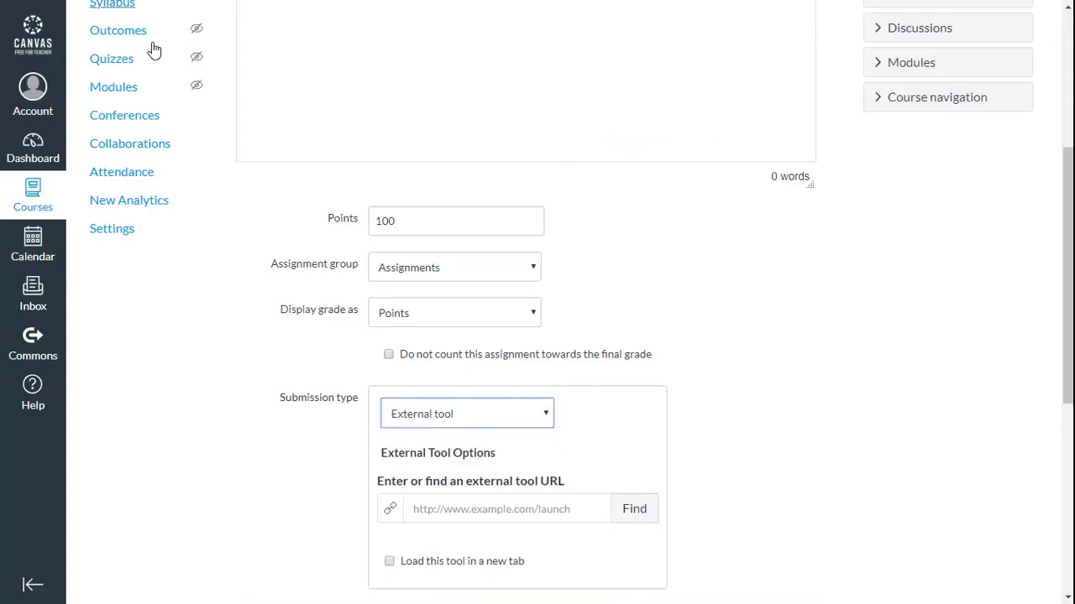
click(474, 504)
key(ctrl+v)
click(774, 453)
scroll(774, 454, down, 5)
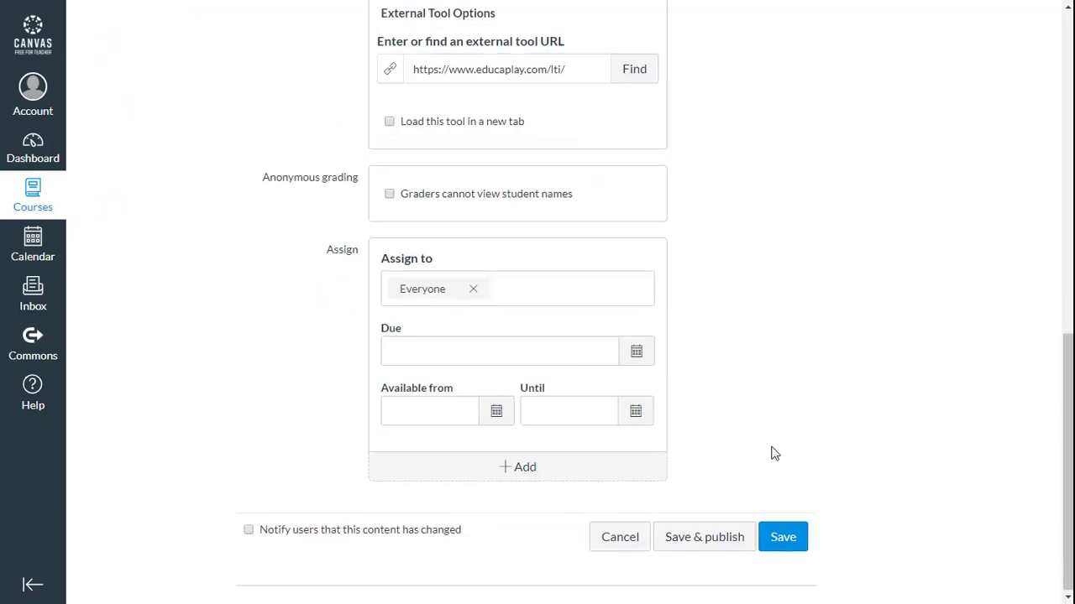
click(782, 538)
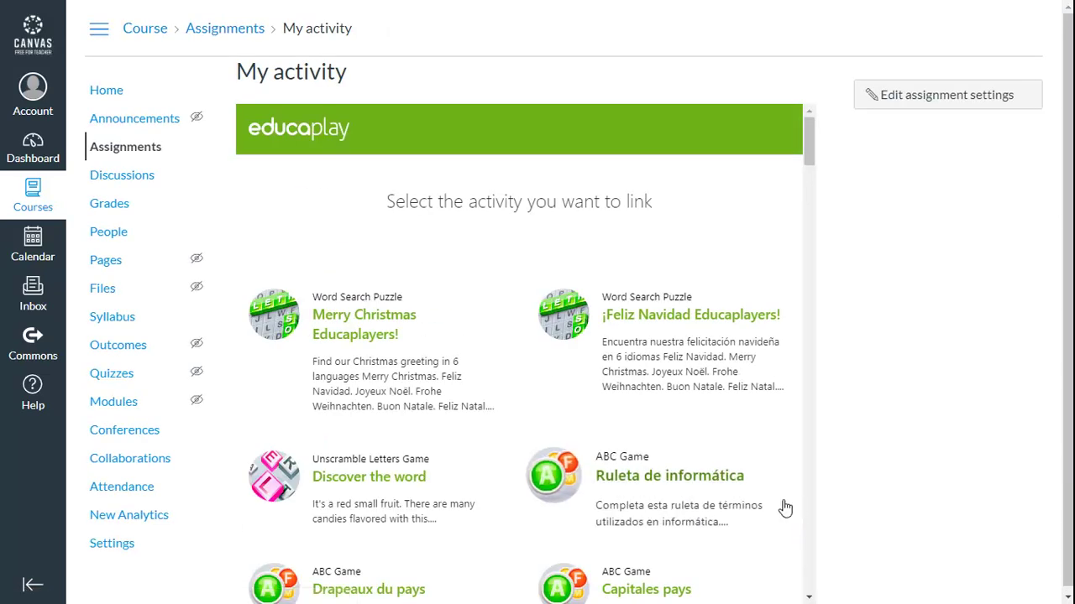
Link the "Jobs and occupations" memory game to the assignment and publish My activity from the assignments list.
scroll(784, 508, down, 6)
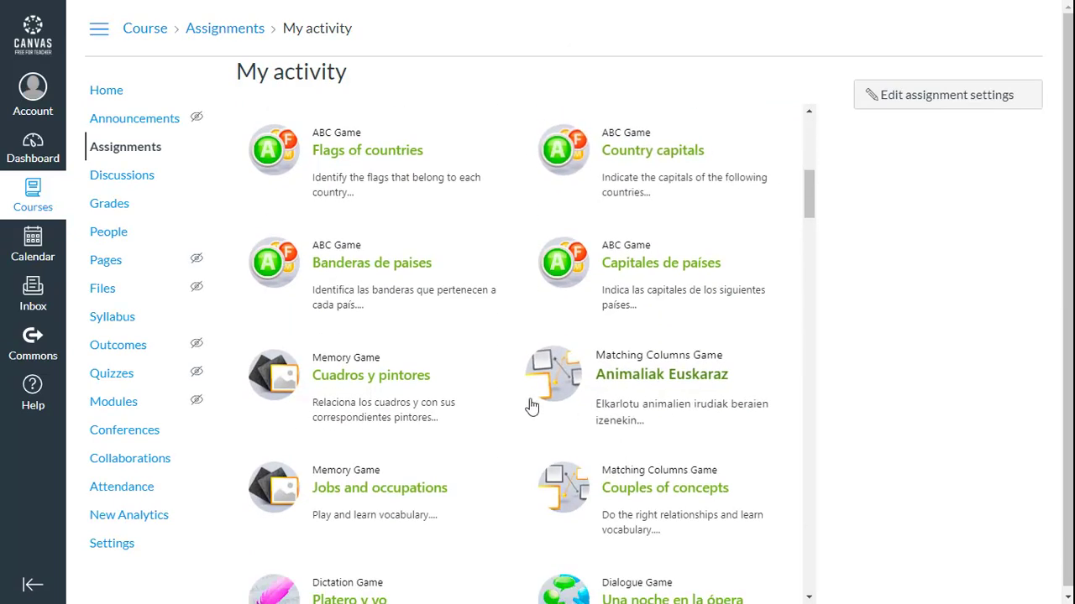
click(341, 497)
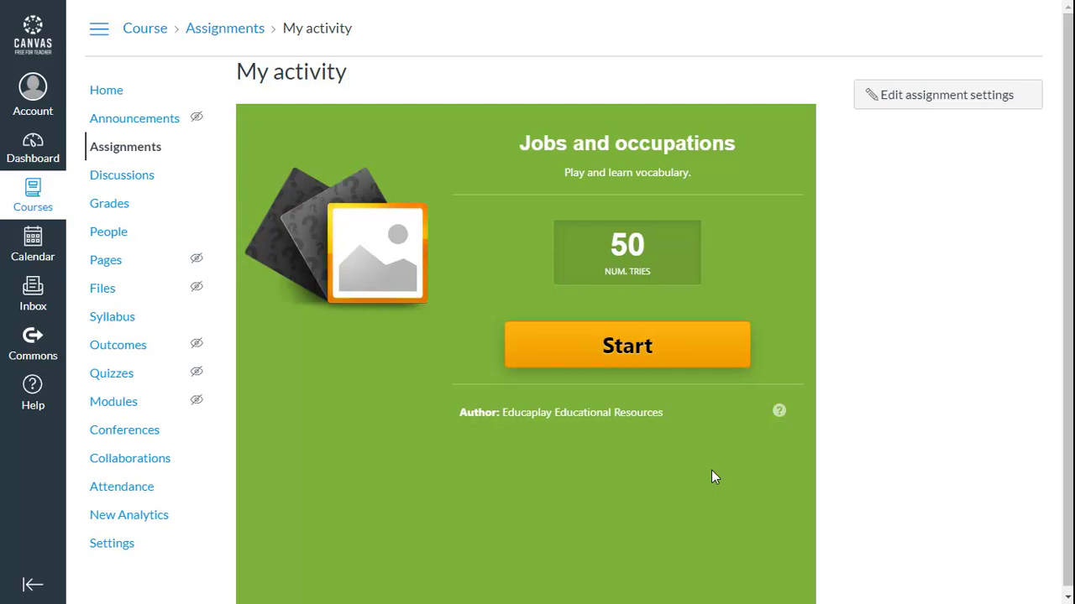
click(137, 158)
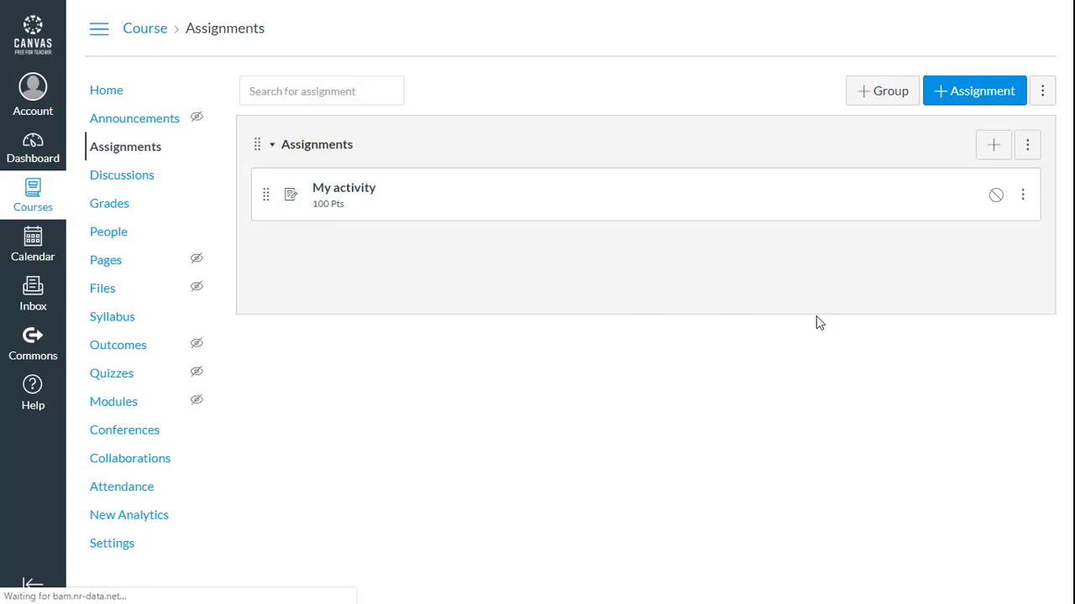
click(996, 197)
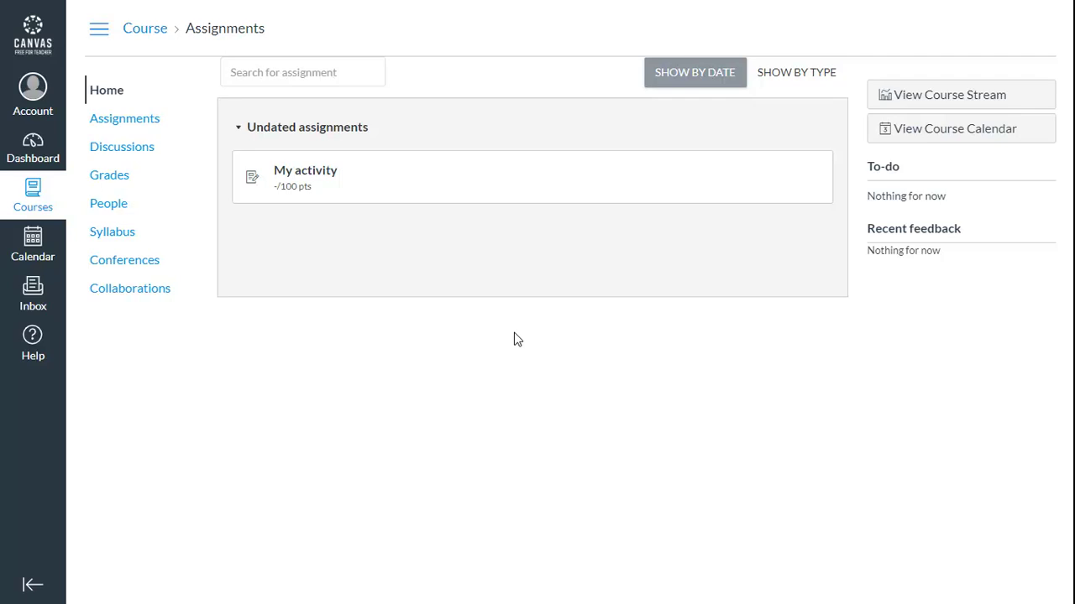
As a student, play the Jobs and occupations game in My activity and open the course grades.
click(314, 174)
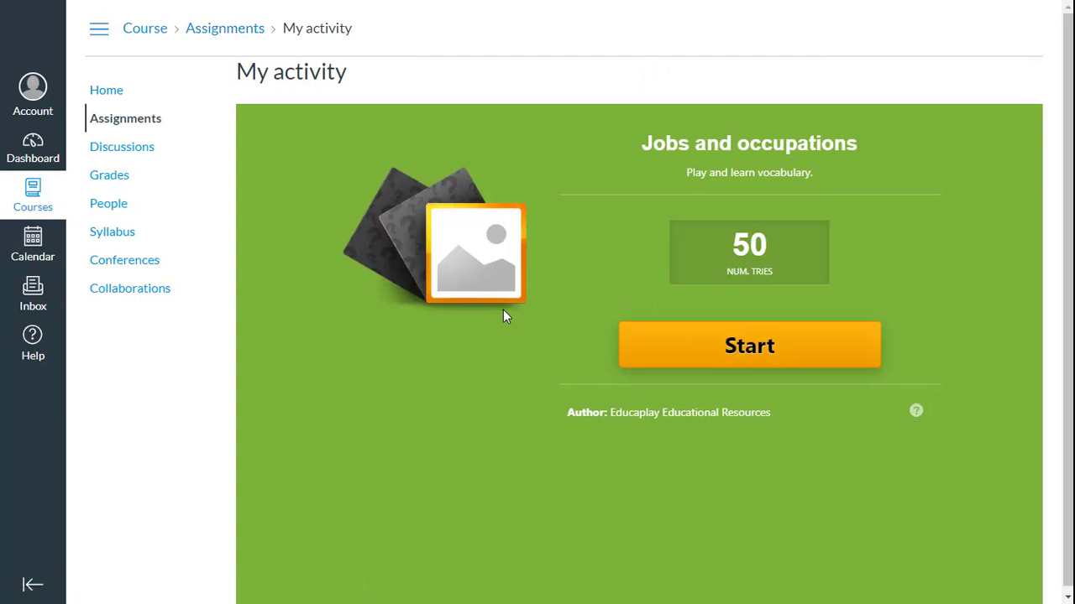
click(715, 362)
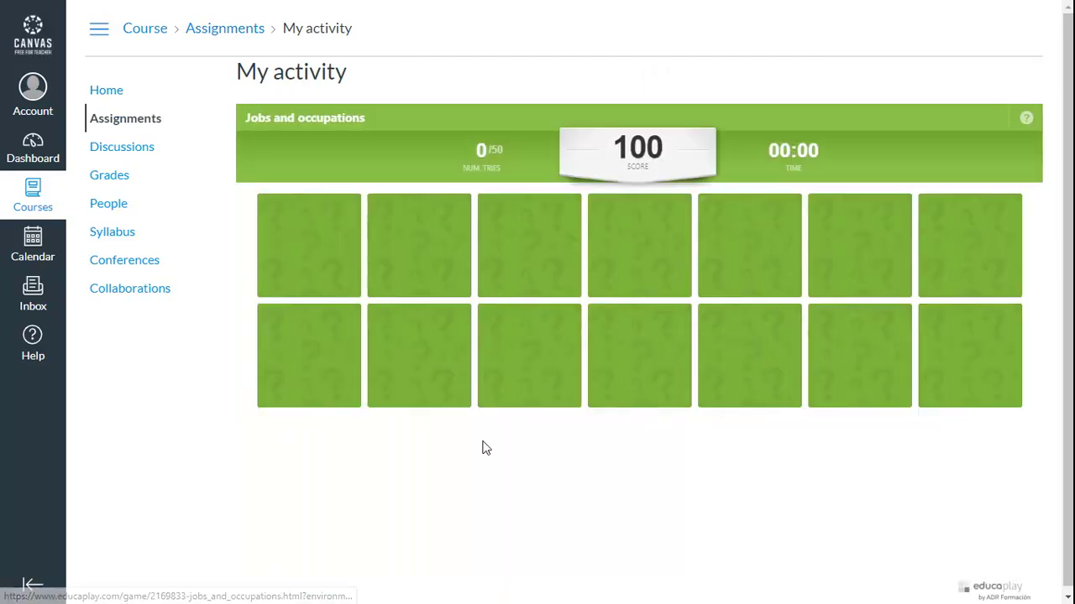
click(343, 283)
click(411, 277)
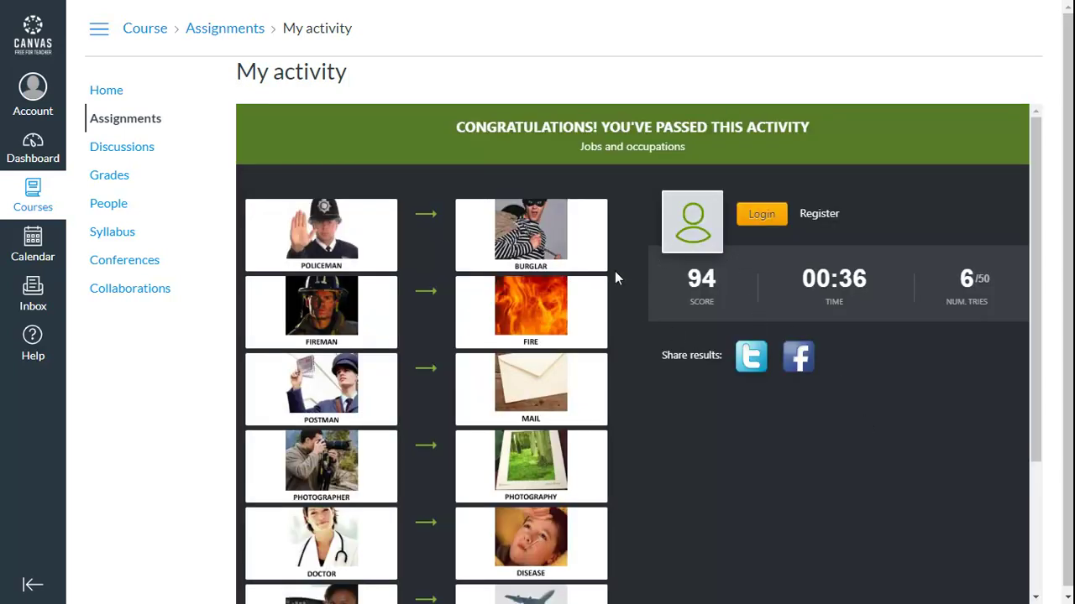
click(118, 178)
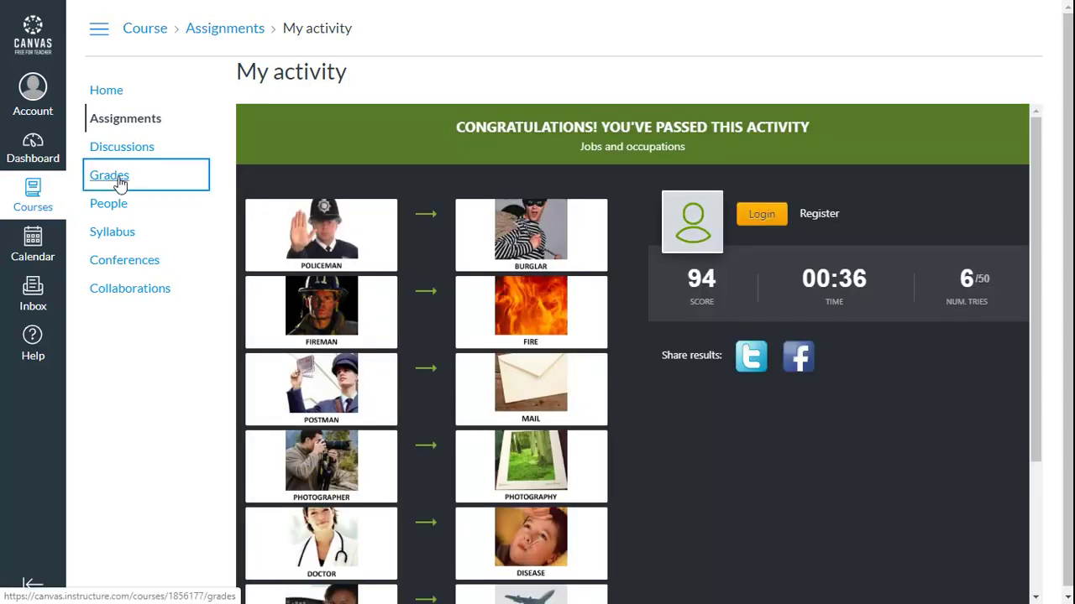